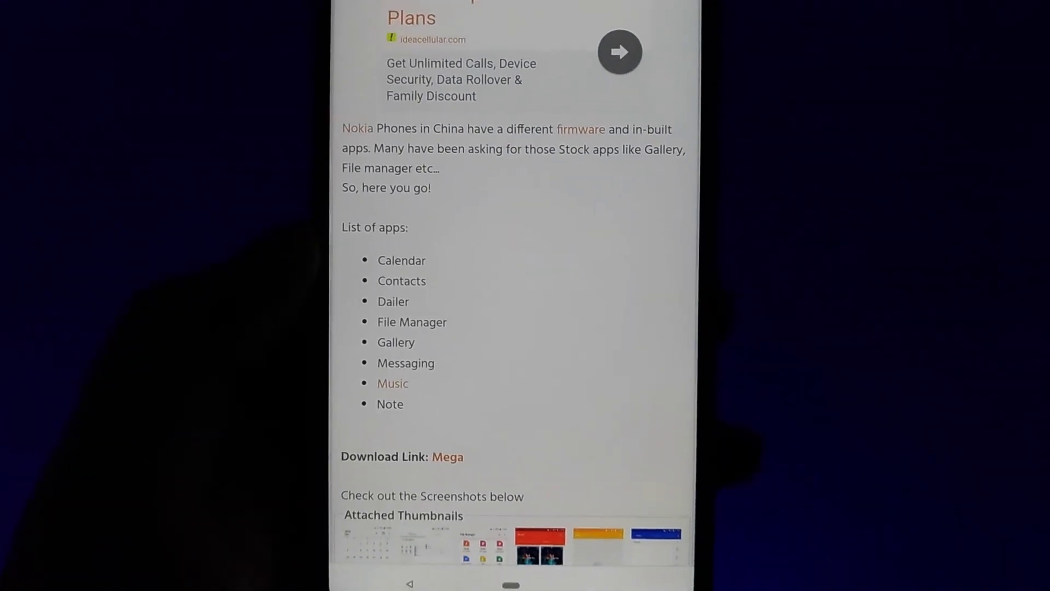
pyautogui.scroll(-2, 492, 295)
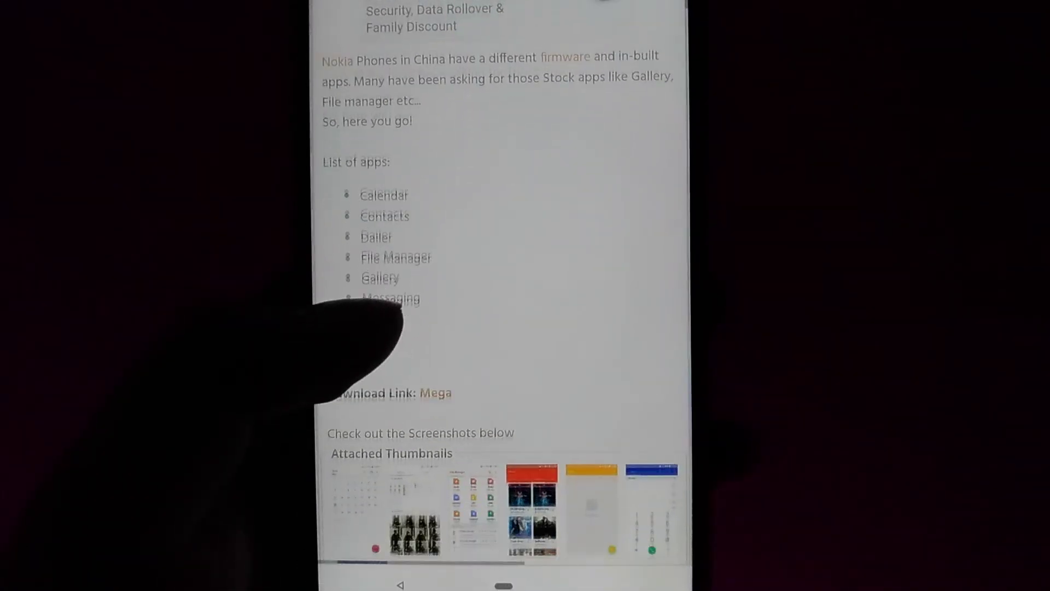
# Step: Open the XDA post's Nokia stock apps Mega link in the MEGA app, just once
pyautogui.click(433, 380)
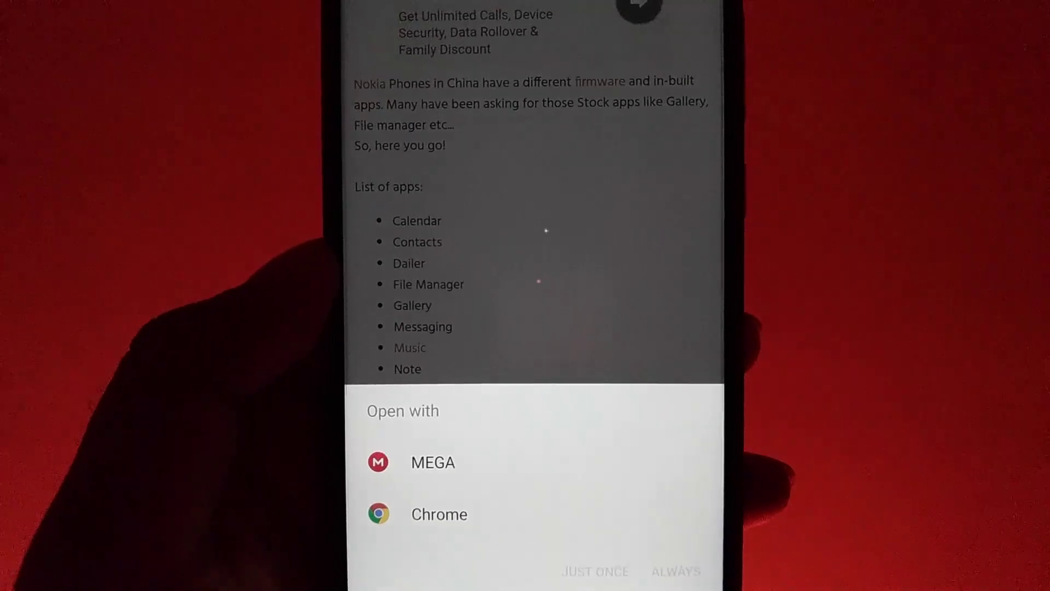
pyautogui.click(410, 459)
pyautogui.click(604, 521)
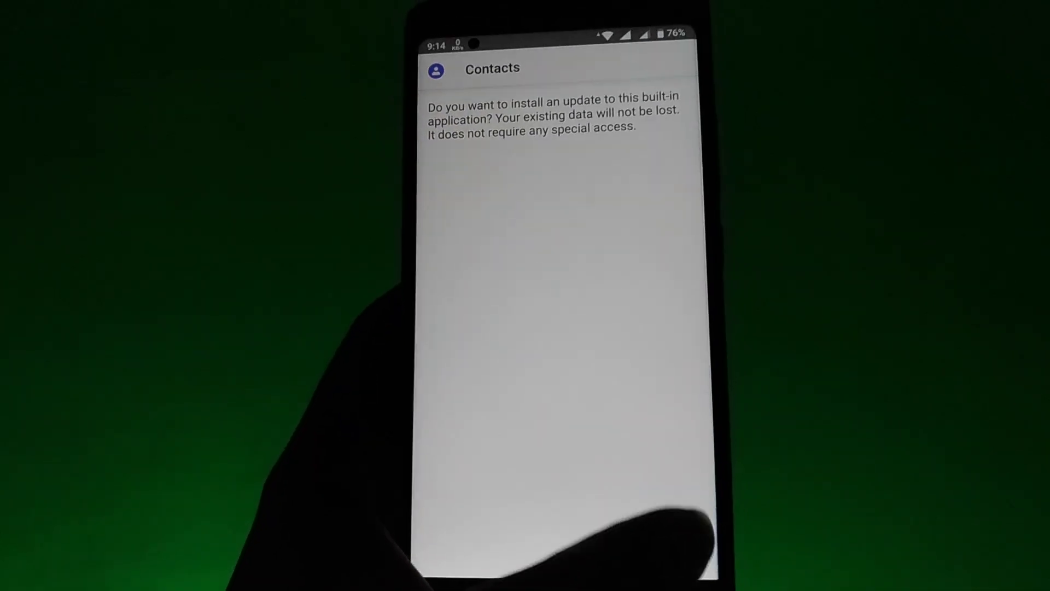
# Step: Try installing the Contacts APK, dismiss the failed install, then install the Phone APK update
pyautogui.click(673, 546)
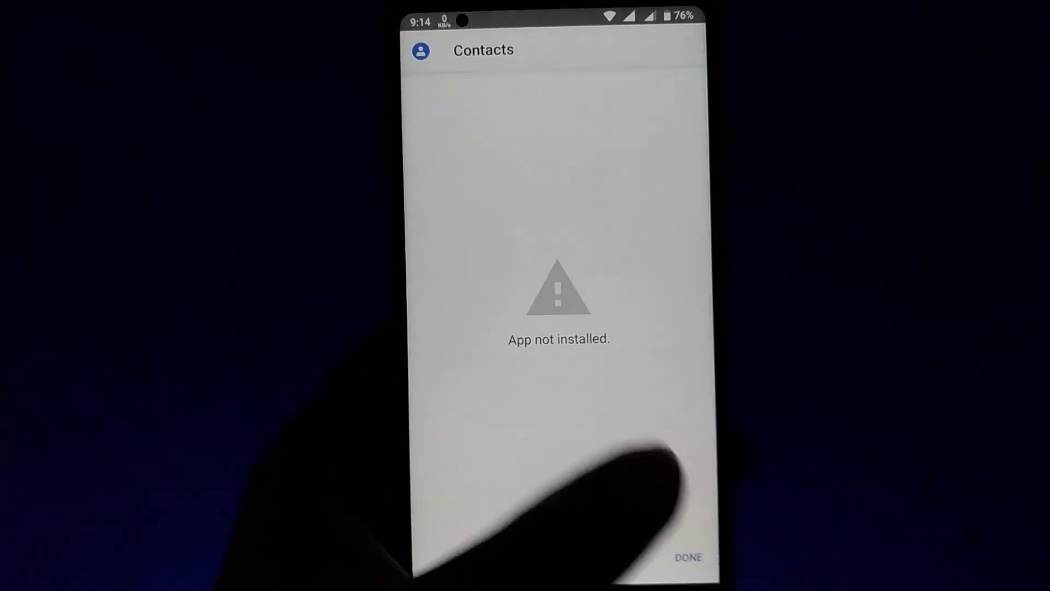
pyautogui.click(677, 548)
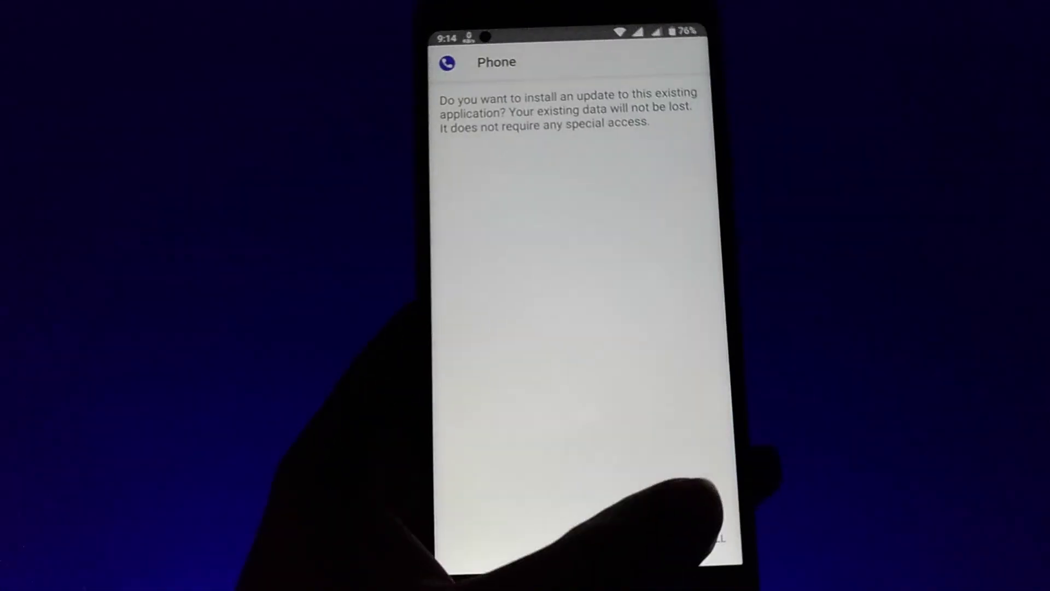
pyautogui.click(693, 548)
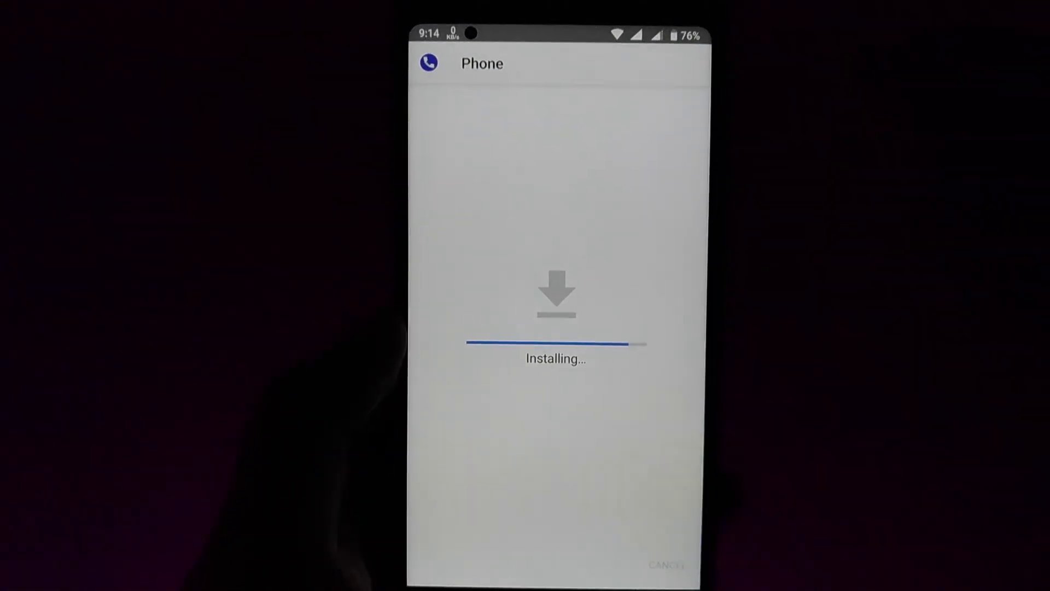